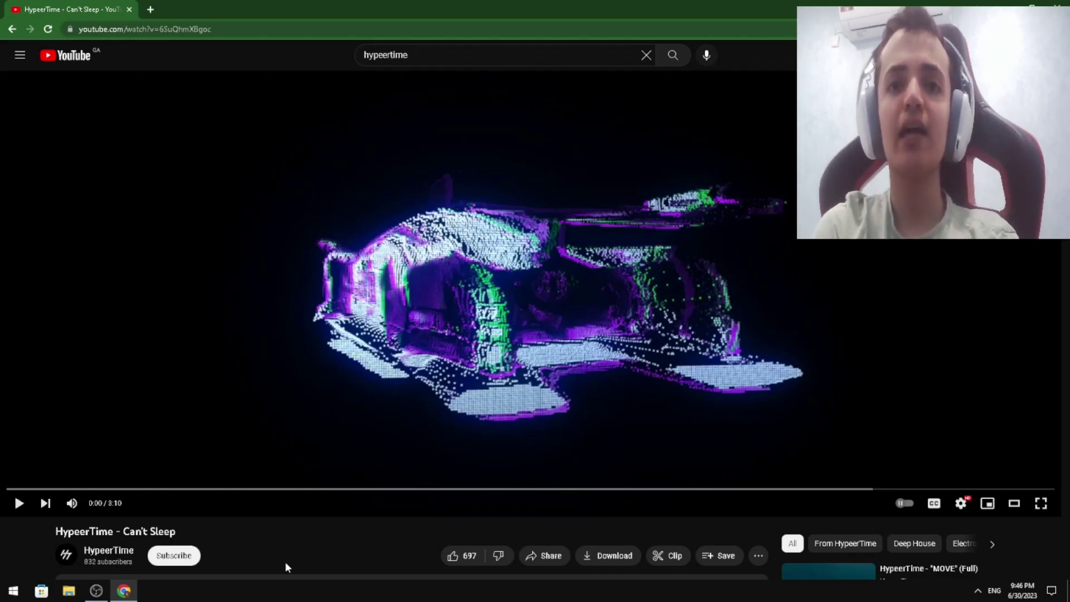
- Start playback of HypeerTime's 'Can't Sleep' music video
key(space)
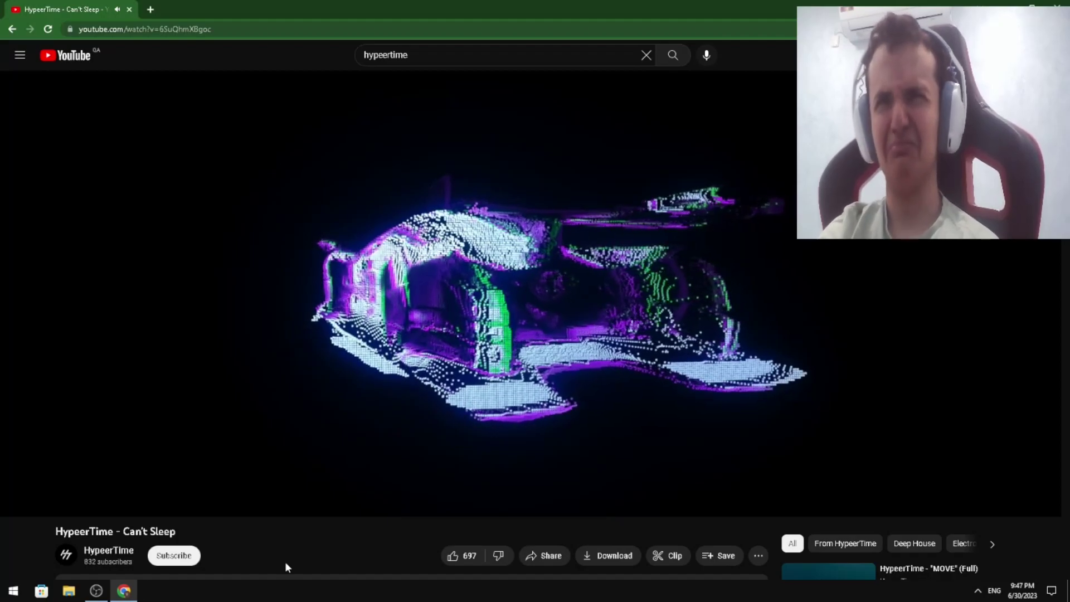
- Pause 'Can't Sleep', like it to bring the count to 698, and resume
key(space)
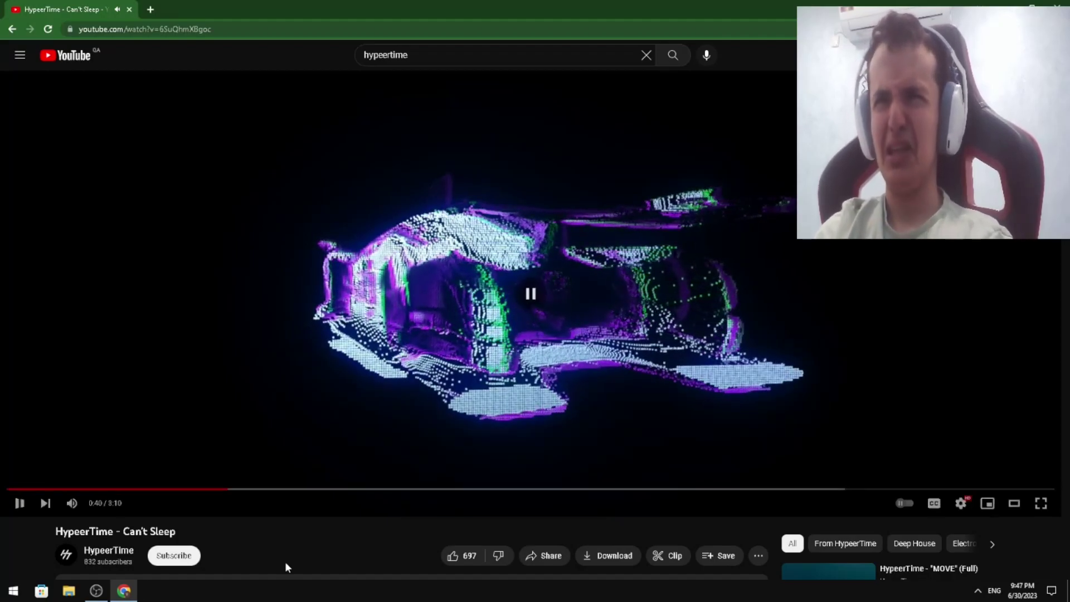
scroll(312, 525, down, 1)
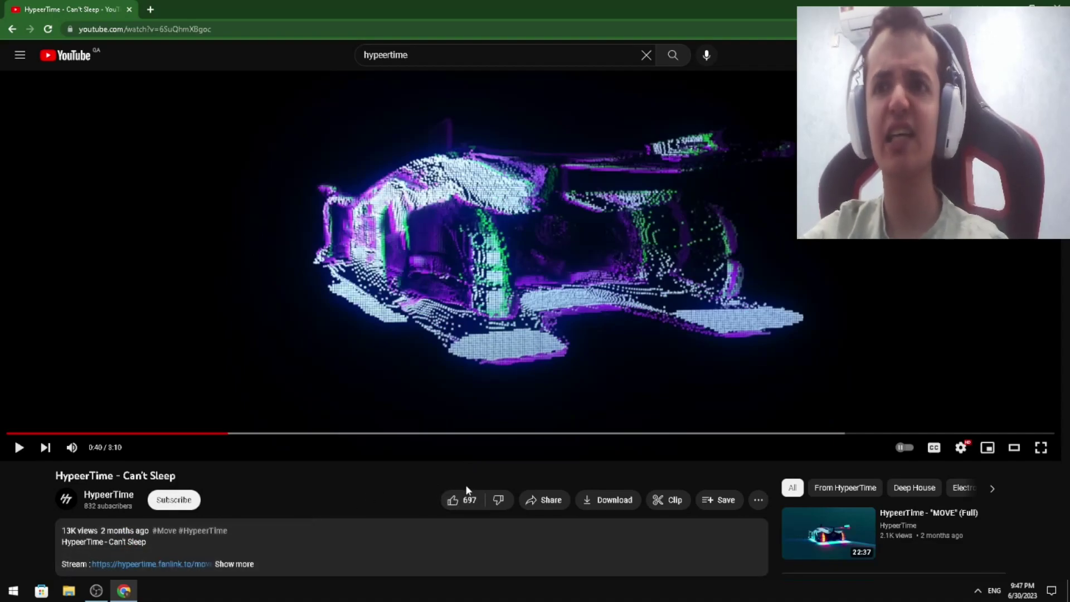
click(460, 500)
scroll(419, 473, up, 1)
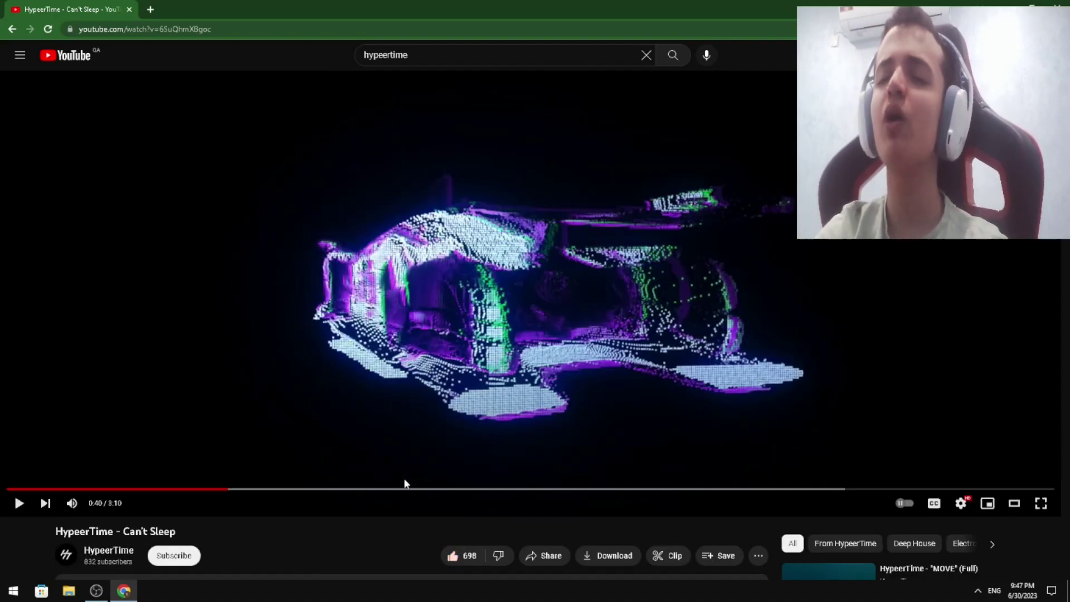
key(space)
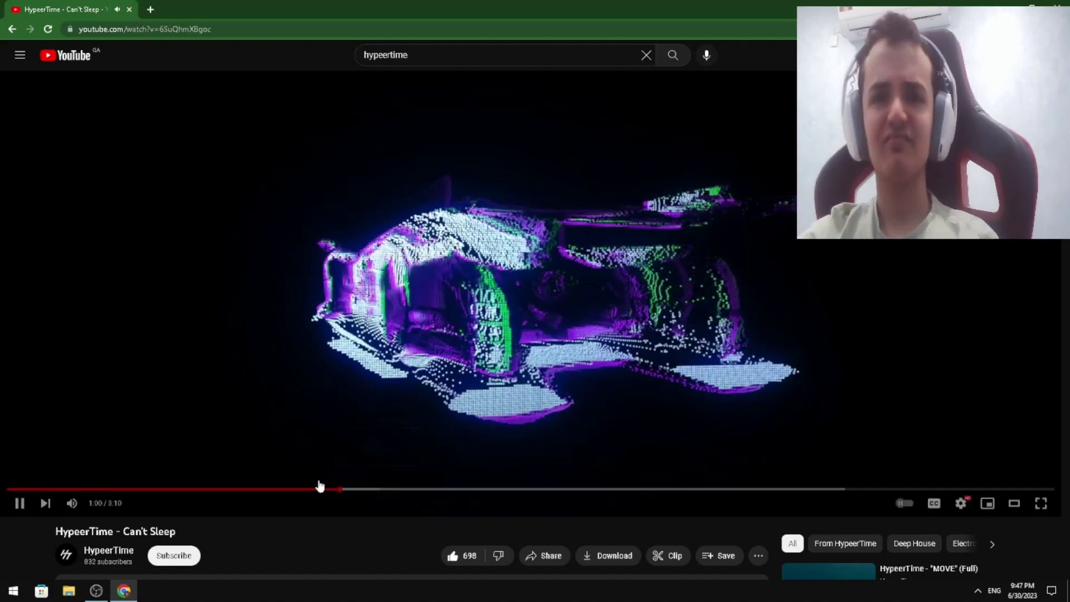
- Subscribe to HypeerTime from under the 'Can't Sleep' video
click(173, 555)
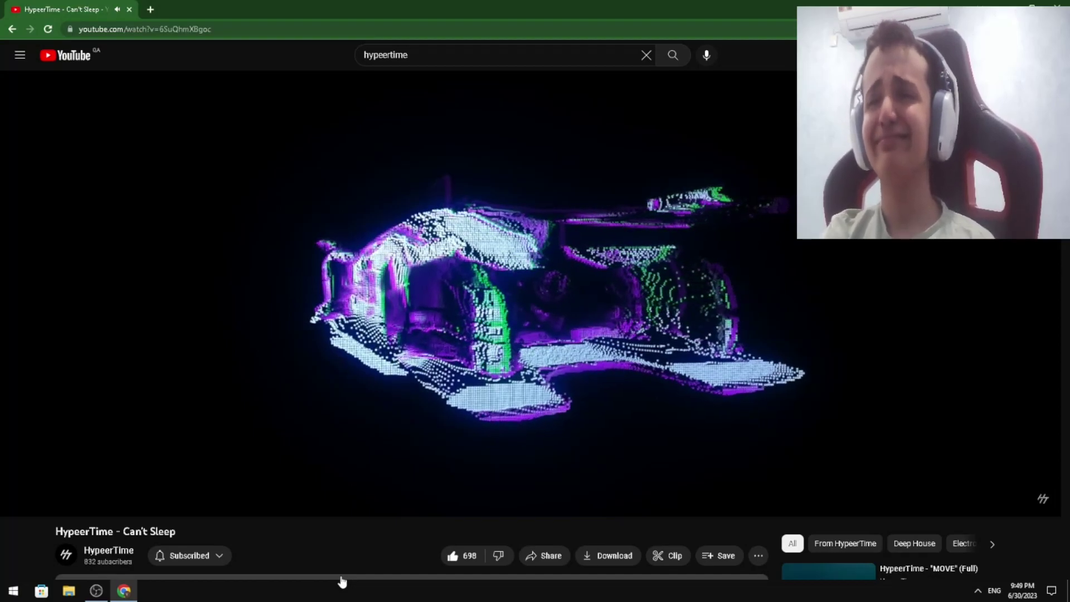
key(space)
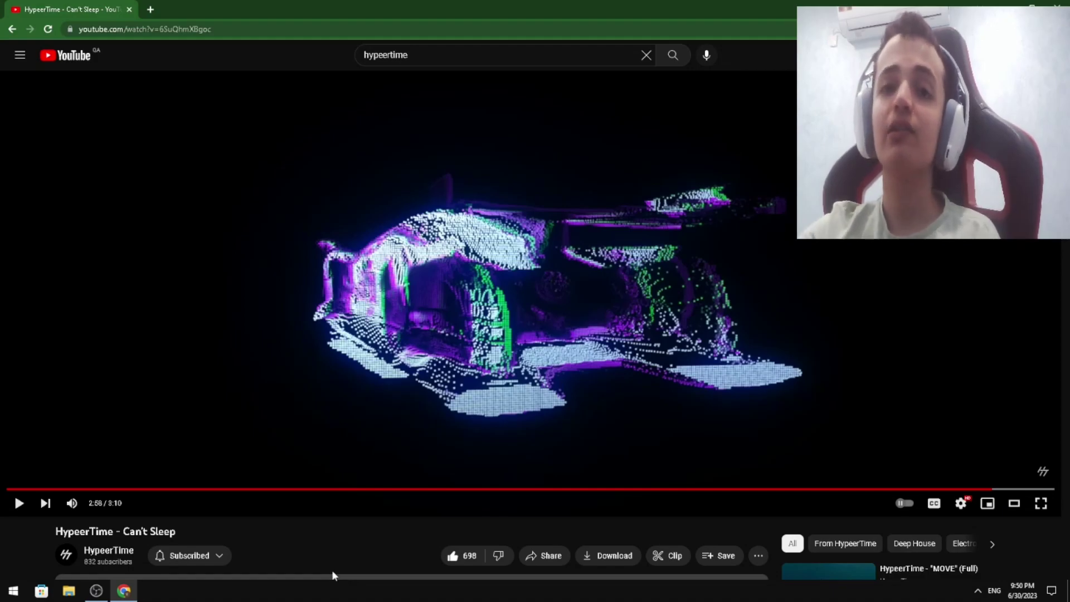
scroll(335, 569, down, 1)
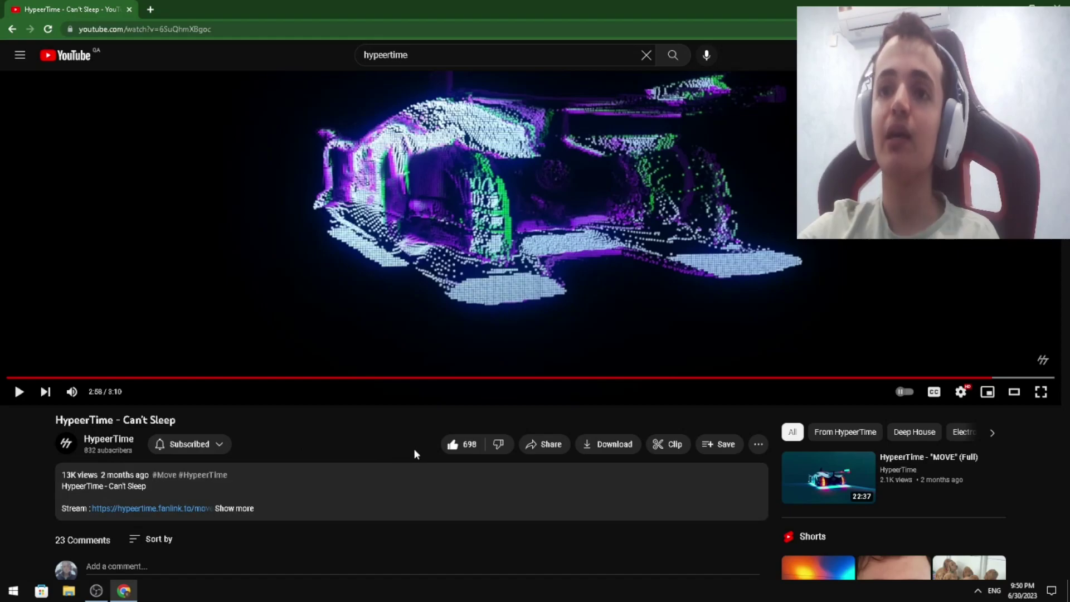
scroll(339, 448, up, 1)
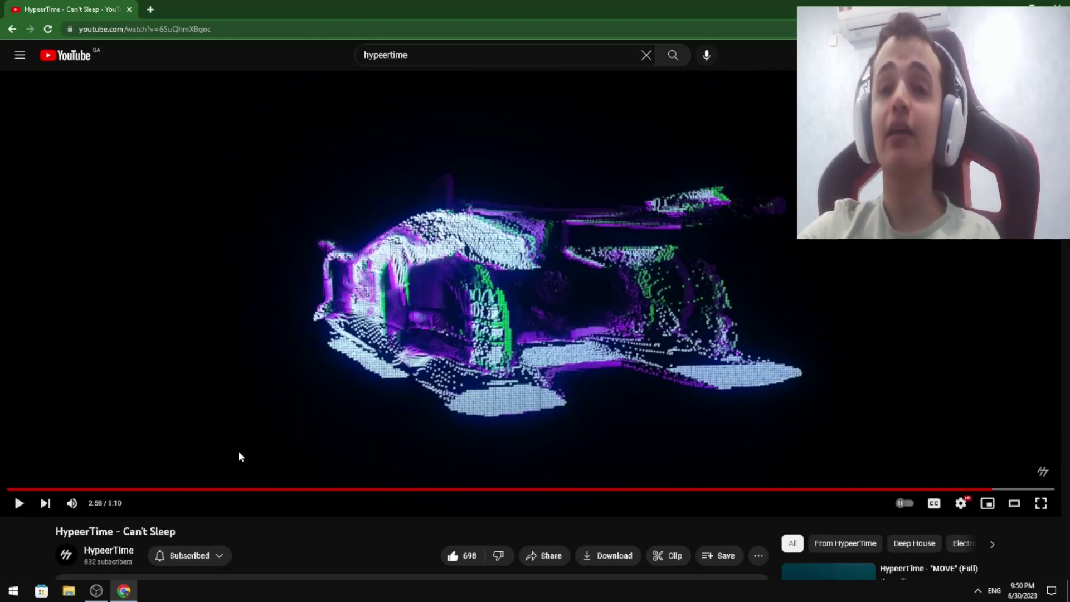